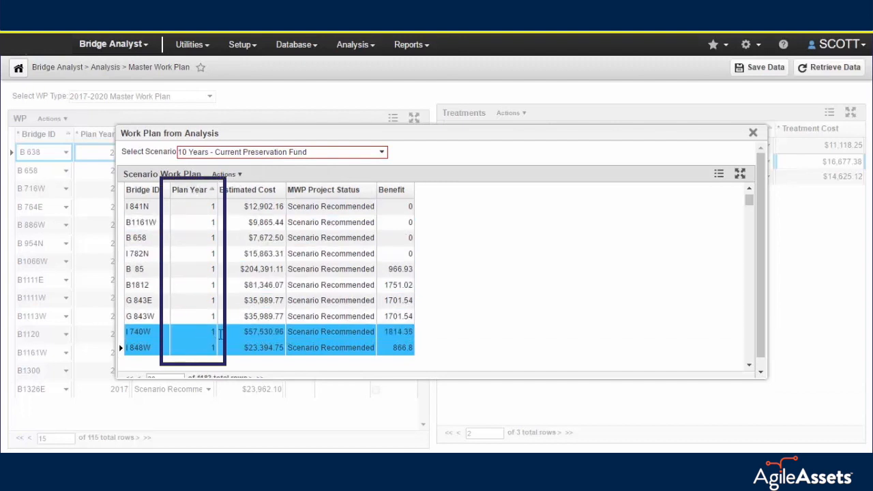
- Close the scenario work plan and review the deck, substructure and superstructure treatments planned for bridge B 638
{"action": "left_click", "coordinate": [753, 132]}
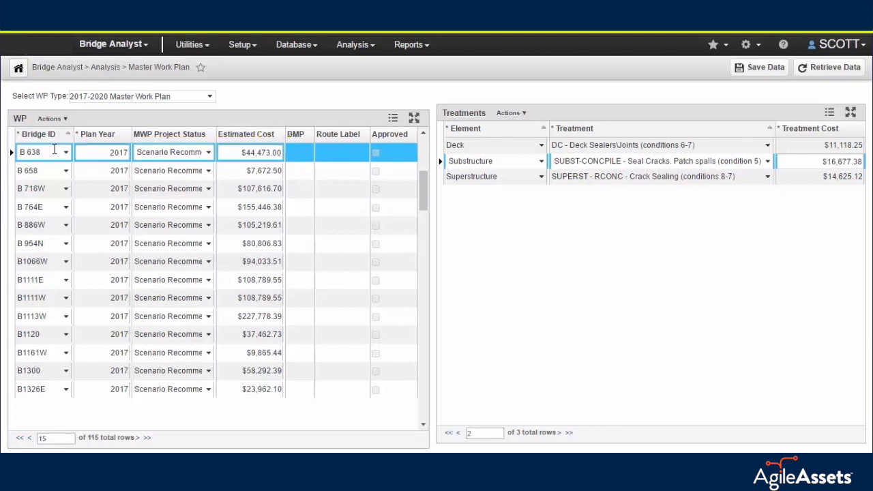
{"action": "left_click", "coordinate": [648, 146]}
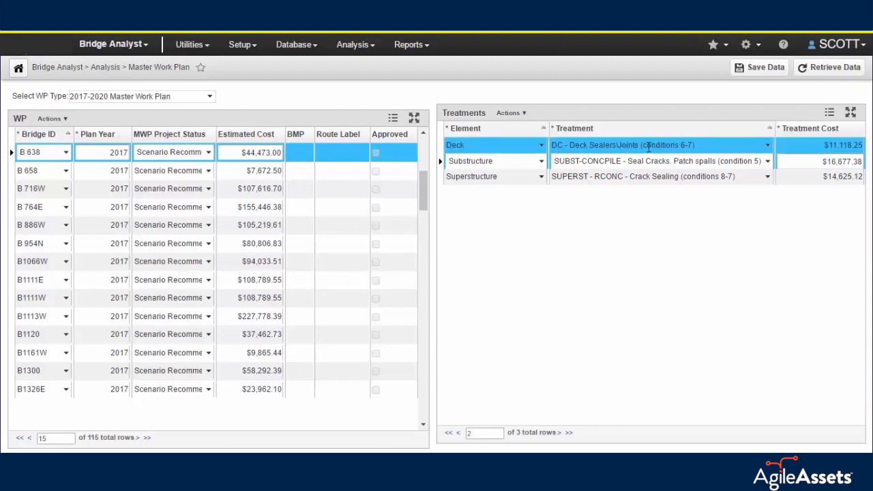
{"action": "left_click", "coordinate": [654, 161]}
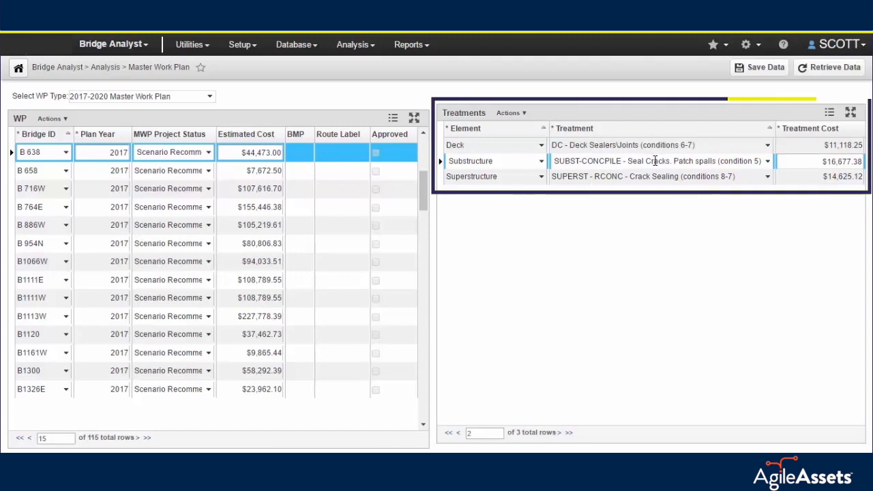
{"action": "left_click", "coordinate": [655, 178]}
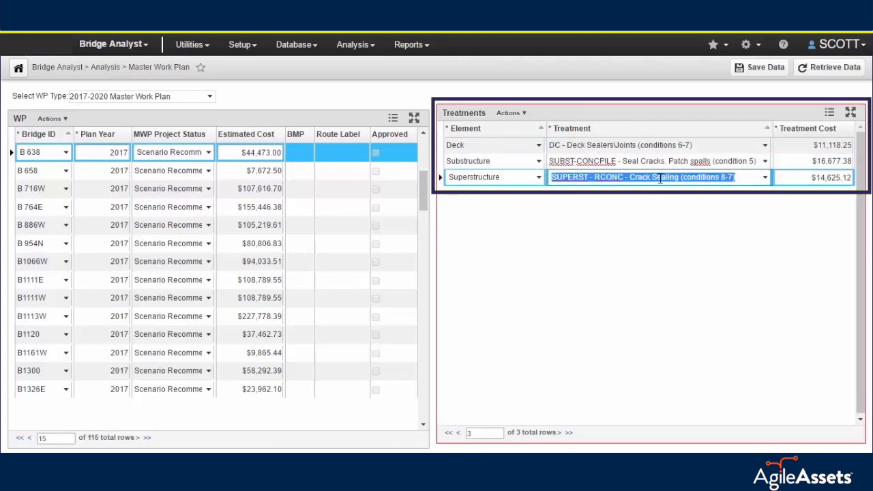
- Open the BMS Treatment / MMS Activities Mapping and check the activity mapped to CONC - Deck Preservation (HMWM)
{"action": "left_click", "coordinate": [253, 48]}
{"action": "mouse_move", "coordinate": [260, 84]}
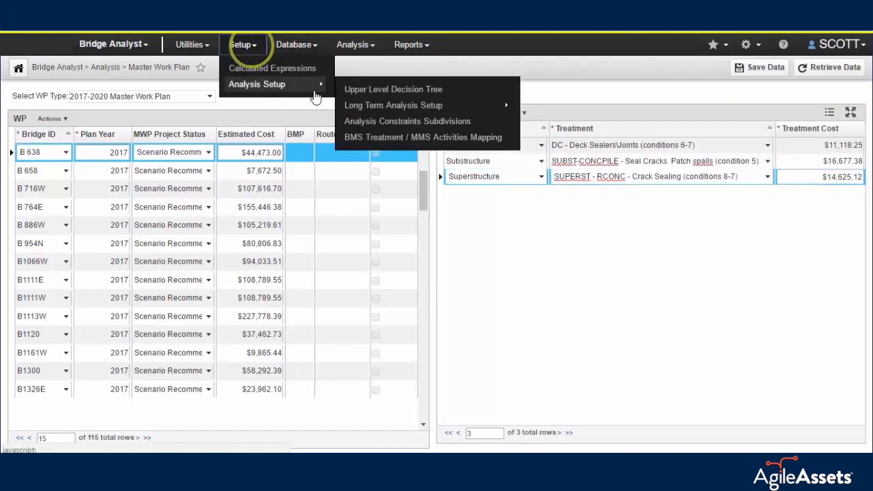
{"action": "left_click", "coordinate": [380, 139]}
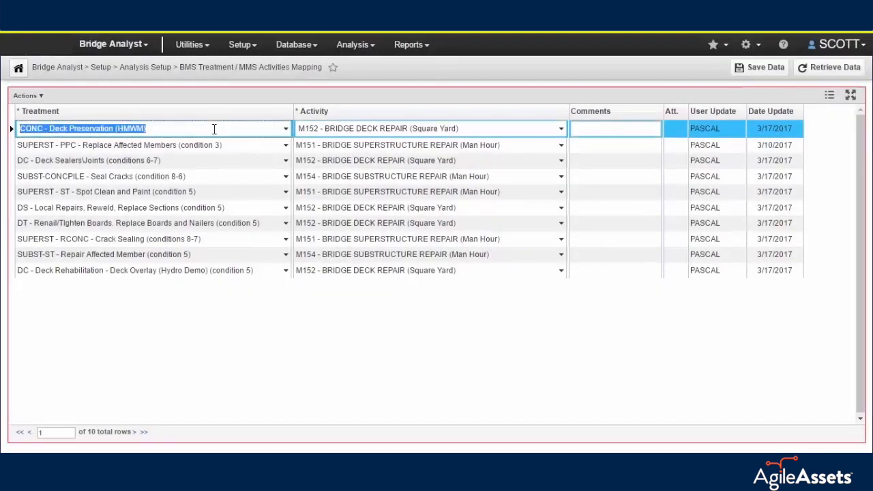
{"action": "left_click", "coordinate": [297, 133]}
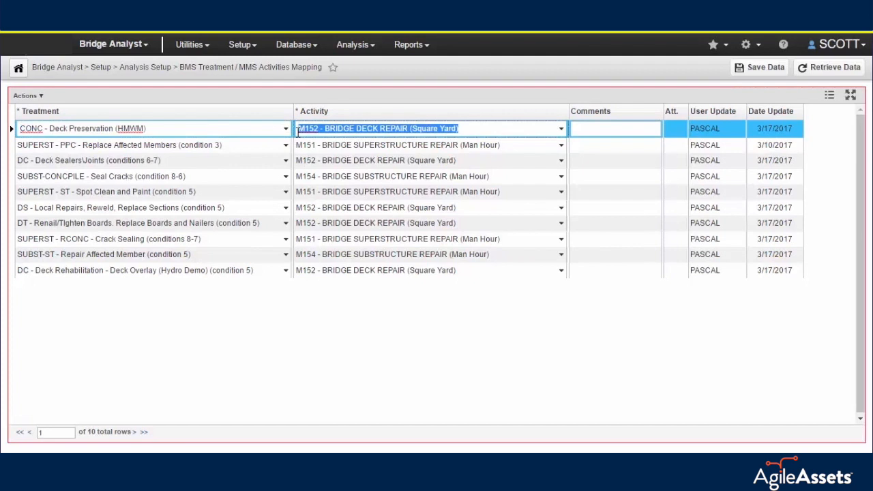
- Switch to Maintenance Manager and open the BMS Work Plan task source
{"action": "left_click", "coordinate": [146, 45]}
{"action": "left_click", "coordinate": [143, 81]}
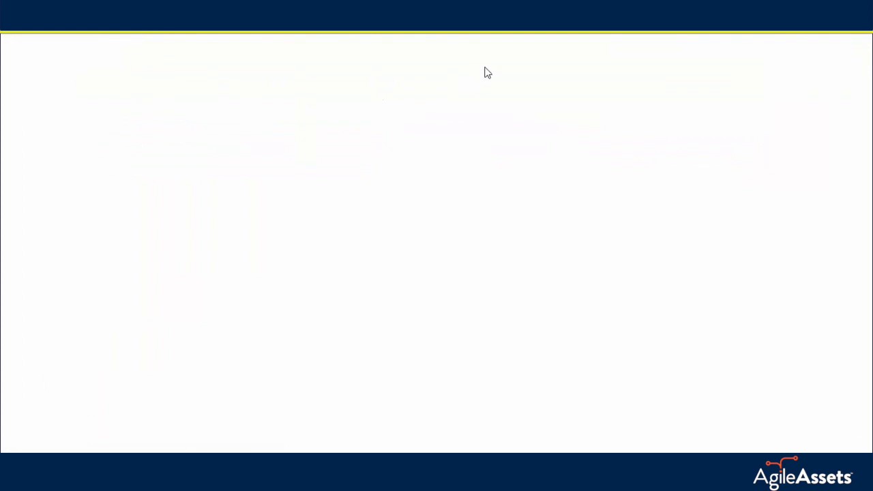
{"action": "left_click", "coordinate": [489, 45]}
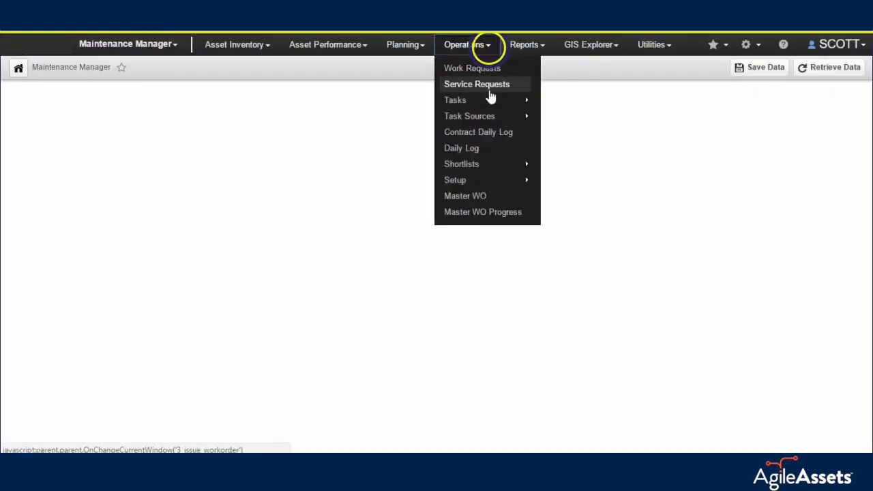
{"action": "mouse_move", "coordinate": [514, 116]}
{"action": "left_click", "coordinate": [613, 122]}
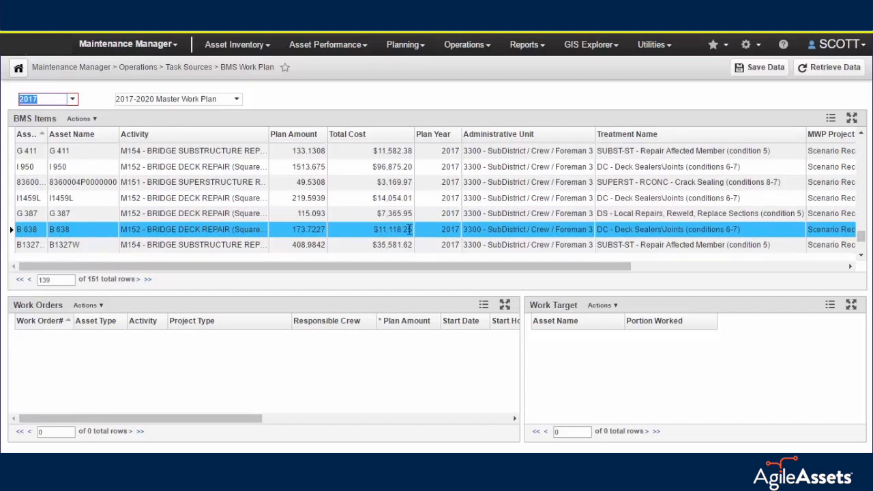
- Issue work for the B 638 bridge deck repair item, keeping the Bridges project in the work order wizard
{"action": "right_click", "coordinate": [279, 234]}
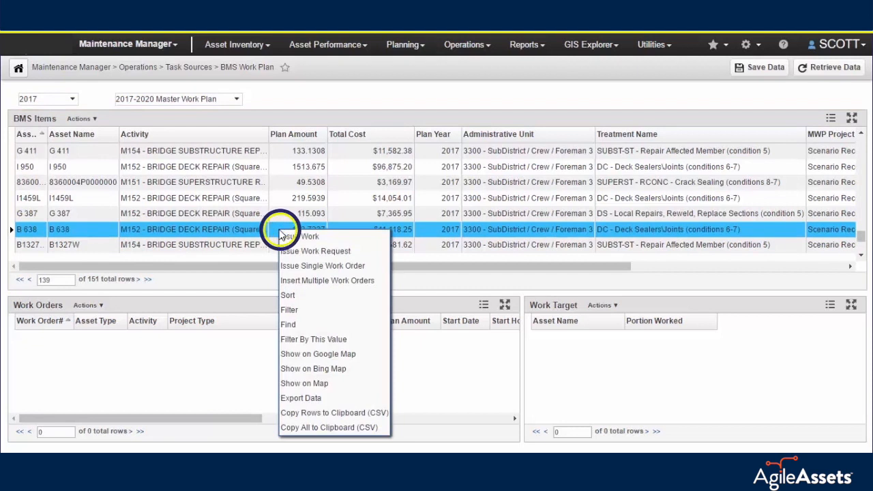
{"action": "left_click", "coordinate": [321, 239]}
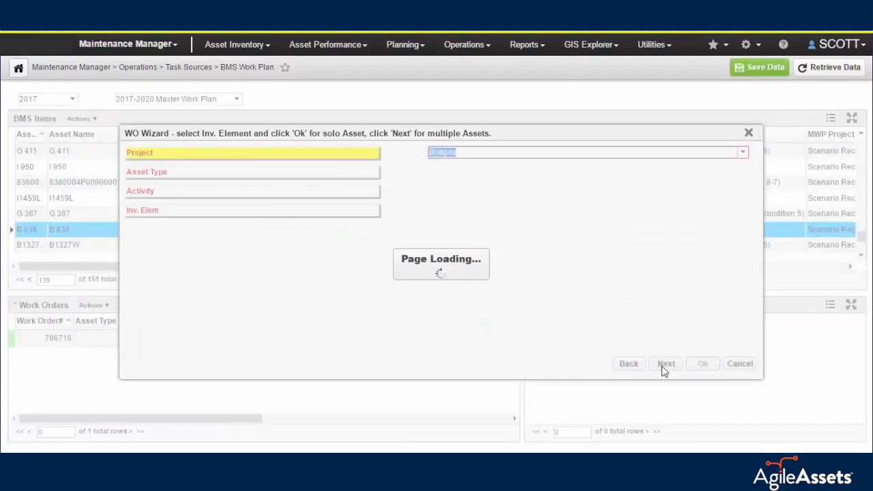
{"action": "left_click", "coordinate": [664, 366]}
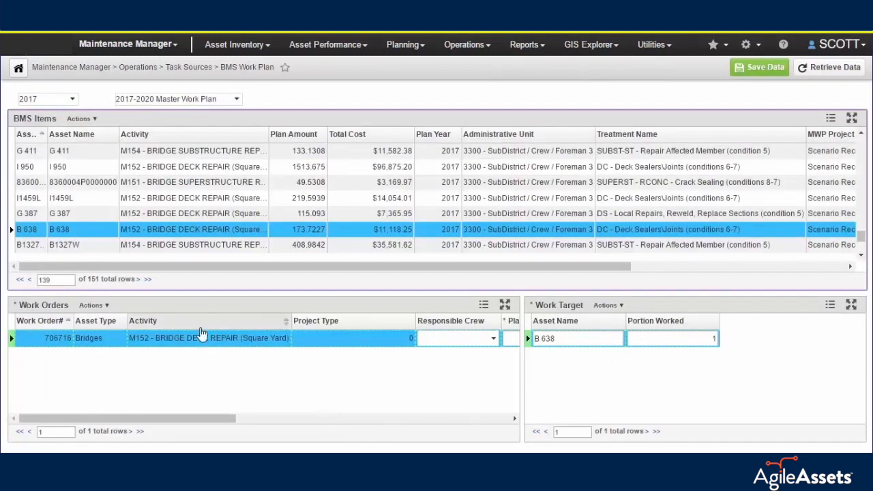
- Assign Bridge Crew as the new work order's responsible crew and schedule its start and finish for 3/29/2017
{"action": "left_click_drag", "start_coordinate": [228, 419], "coordinate": [318, 421]}
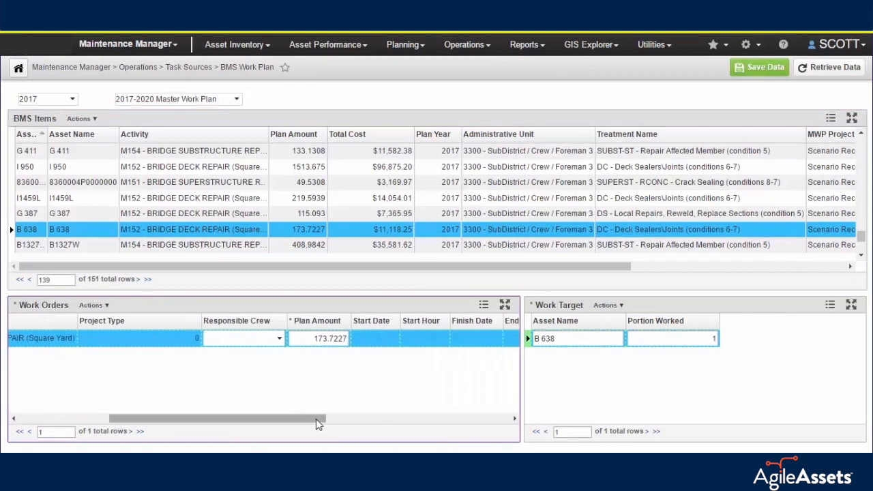
{"action": "left_click", "coordinate": [279, 338]}
{"action": "left_click", "coordinate": [270, 356]}
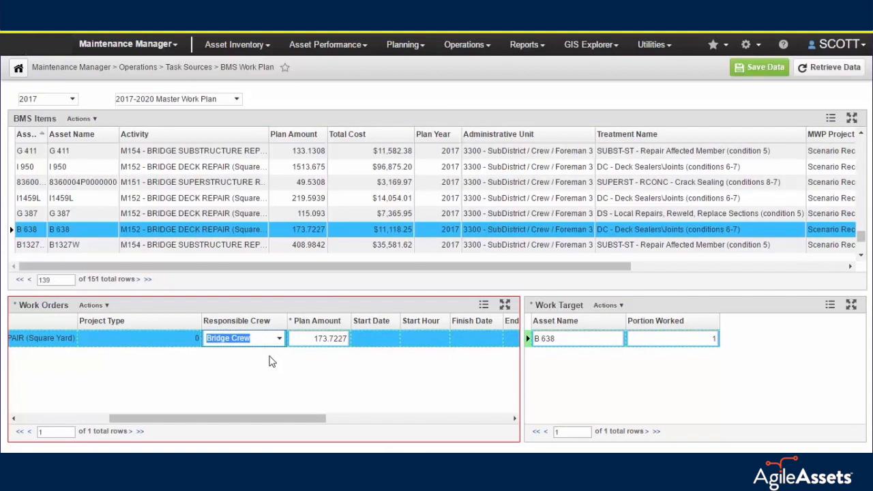
{"action": "right_click", "coordinate": [171, 341]}
{"action": "left_click", "coordinate": [204, 217]}
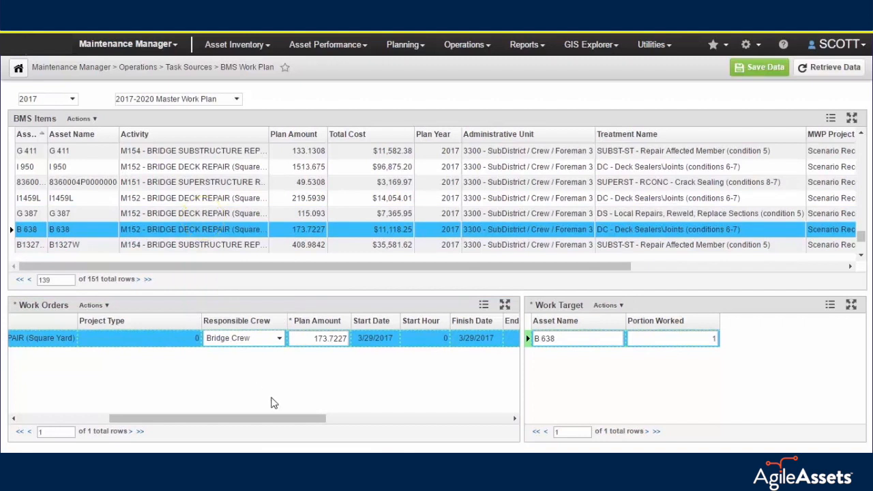
- Add the G 387 bridge deck repair item to the selected work order and check its work target and plan amount
{"action": "left_click", "coordinate": [230, 214], "text": "ctrl"}
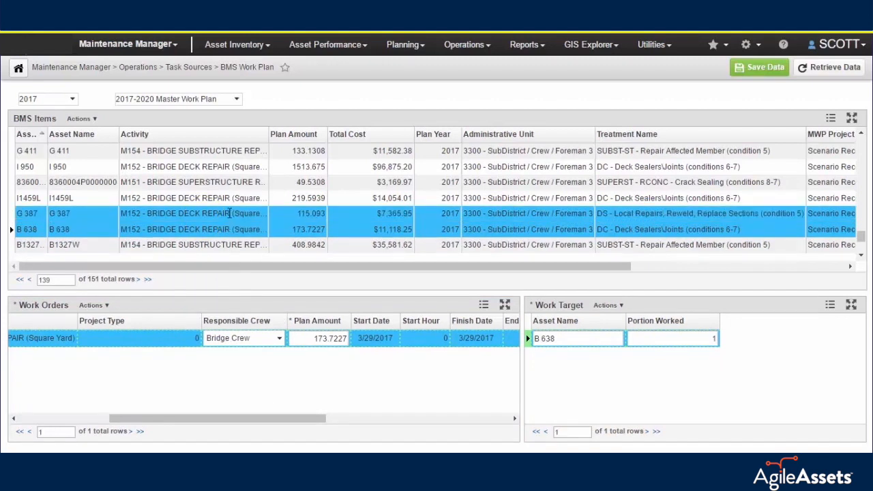
{"action": "left_click", "coordinate": [230, 213]}
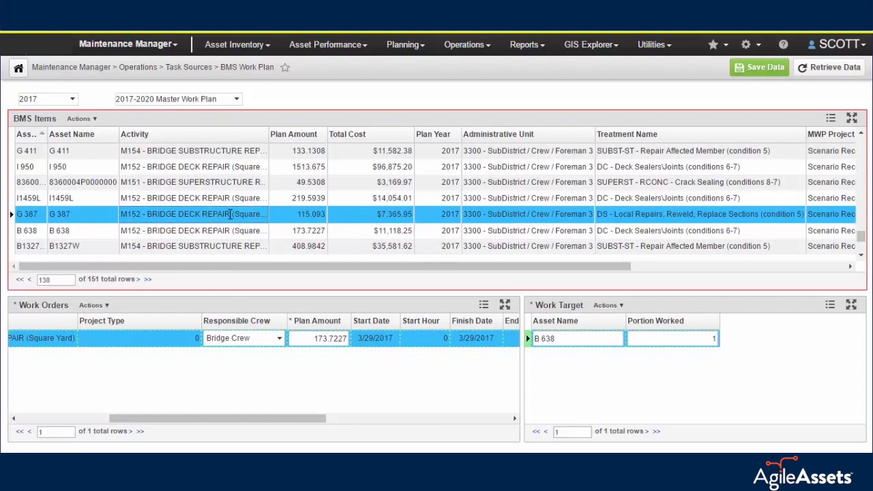
{"action": "right_click", "coordinate": [230, 214]}
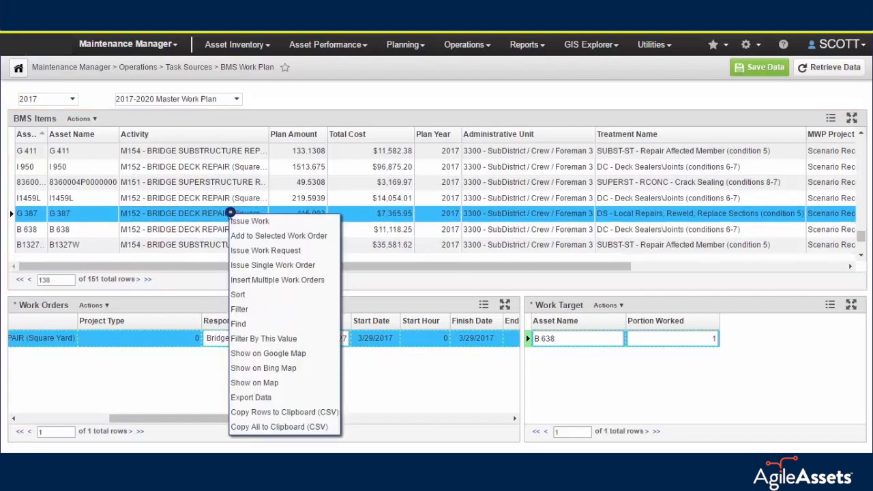
{"action": "left_click", "coordinate": [295, 237]}
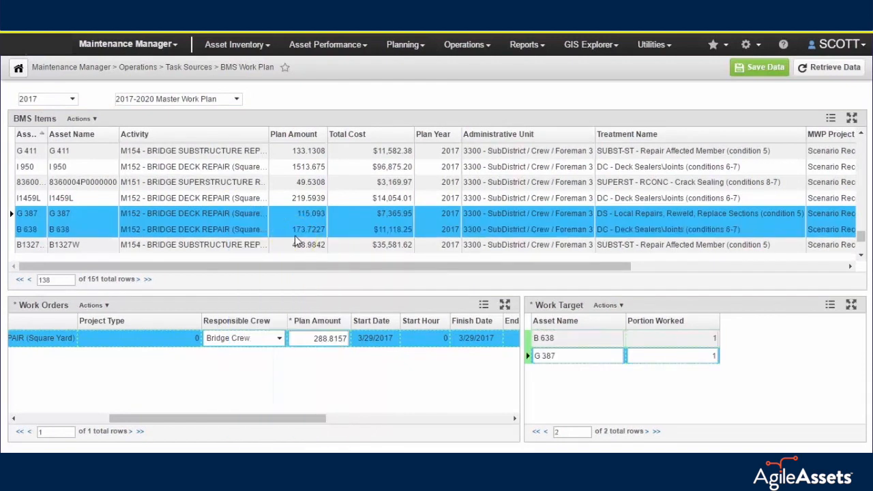
{"action": "left_click", "coordinate": [573, 356]}
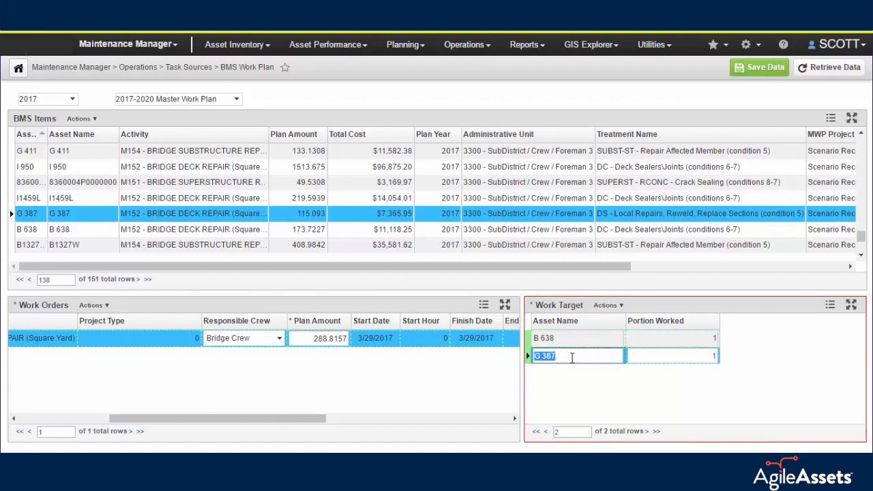
{"action": "left_click", "coordinate": [309, 339]}
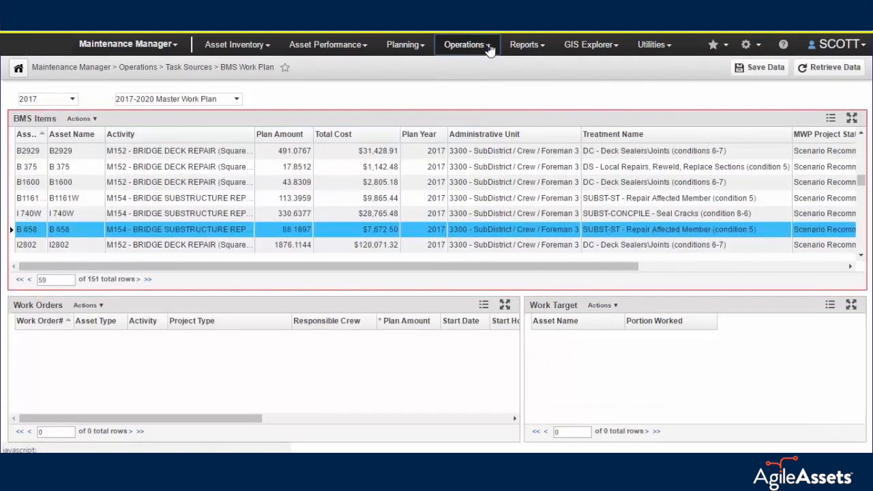
- Open the Create New / In Progress tasks and view the assets of the B 638 and G 387 deck repair work order
{"action": "left_click", "coordinate": [486, 46]}
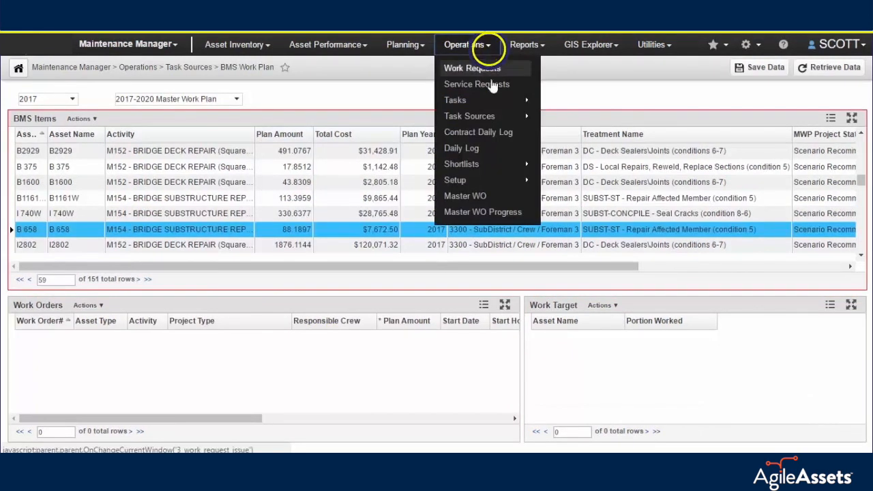
{"action": "mouse_move", "coordinate": [478, 100]}
{"action": "left_click", "coordinate": [588, 109]}
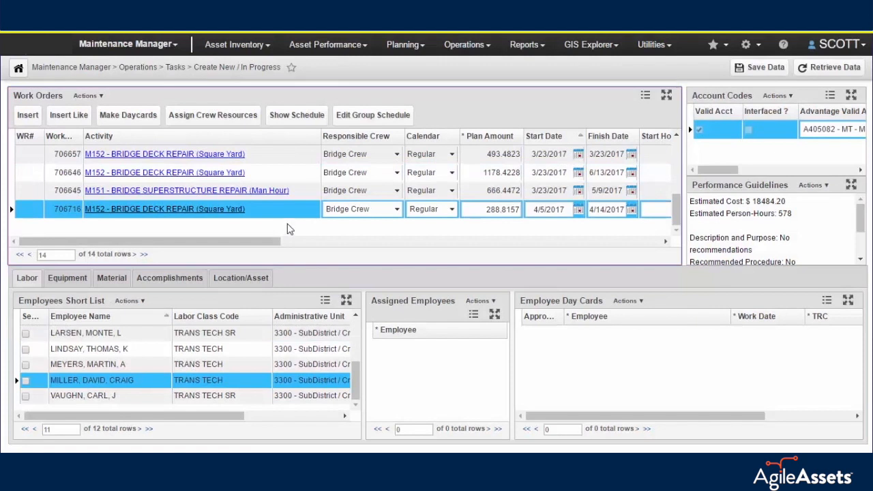
{"action": "left_click", "coordinate": [260, 286]}
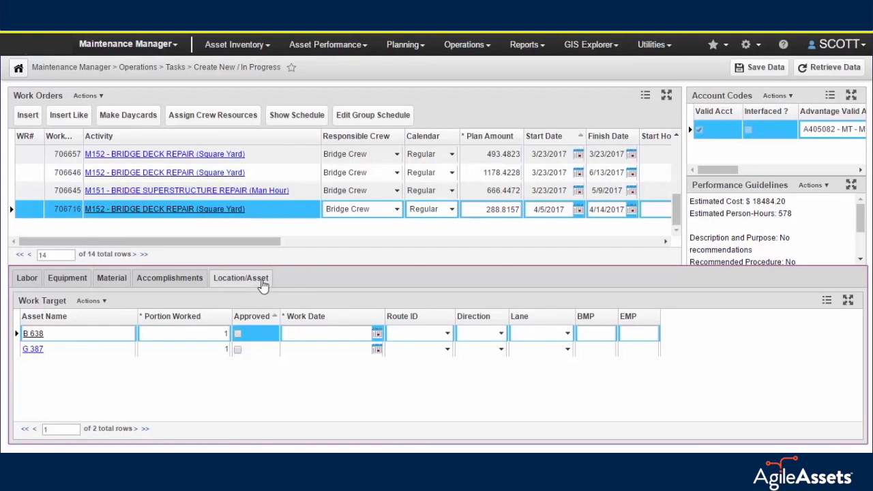
- Assign the highlighted Trans Tech employee to the deck repair work order, then make and save labor day cards from 4/5/2017 to 4/14/2017
{"action": "left_click", "coordinate": [27, 278]}
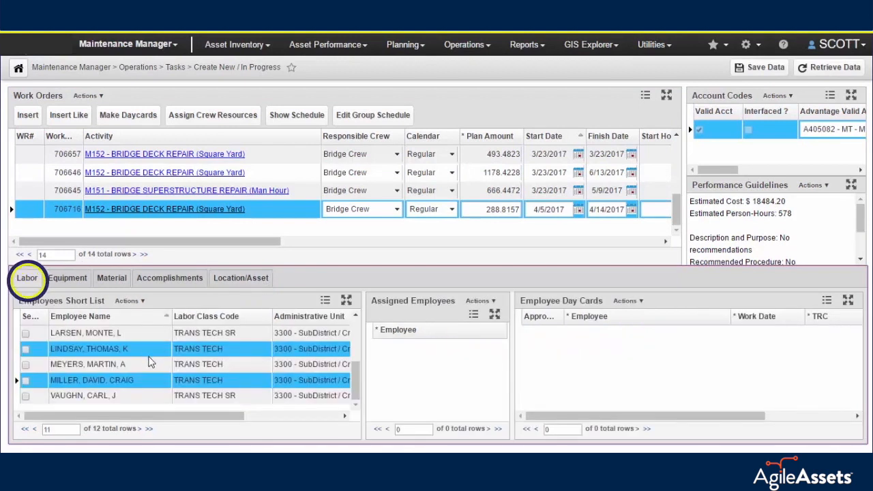
{"action": "left_click", "coordinate": [25, 381]}
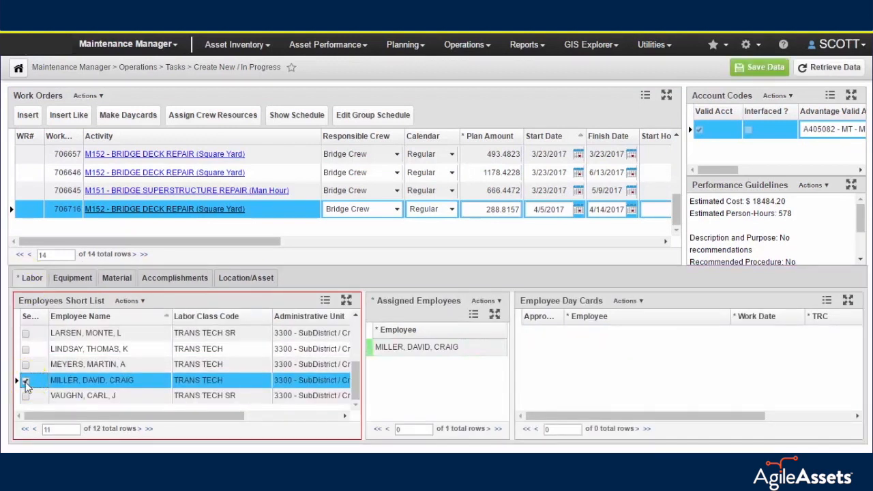
{"action": "left_click", "coordinate": [144, 123]}
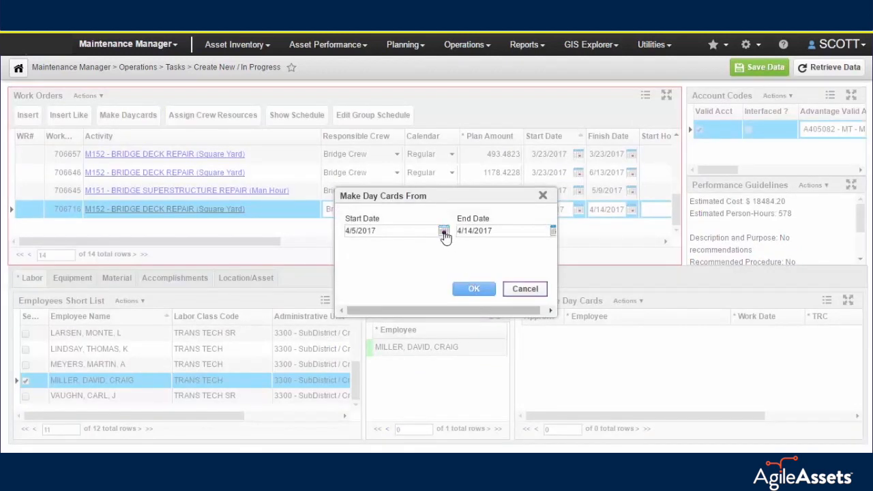
{"action": "left_click", "coordinate": [444, 233]}
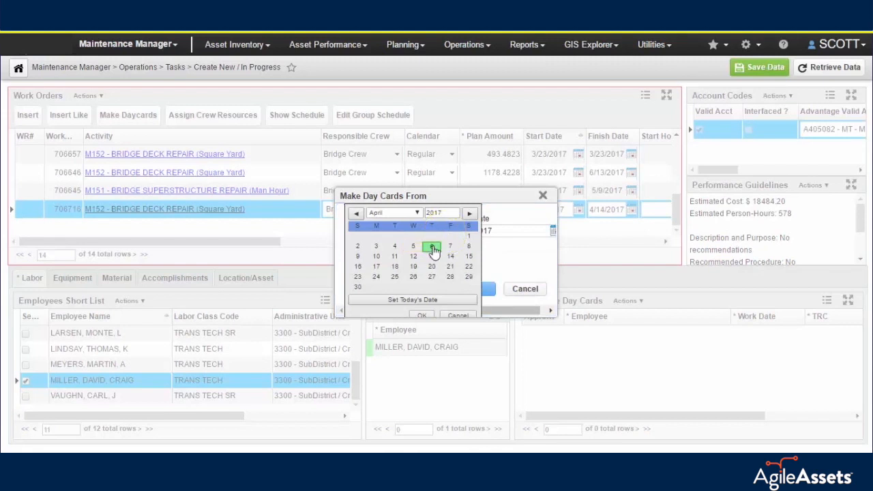
{"action": "left_click", "coordinate": [431, 315]}
{"action": "left_click", "coordinate": [474, 289]}
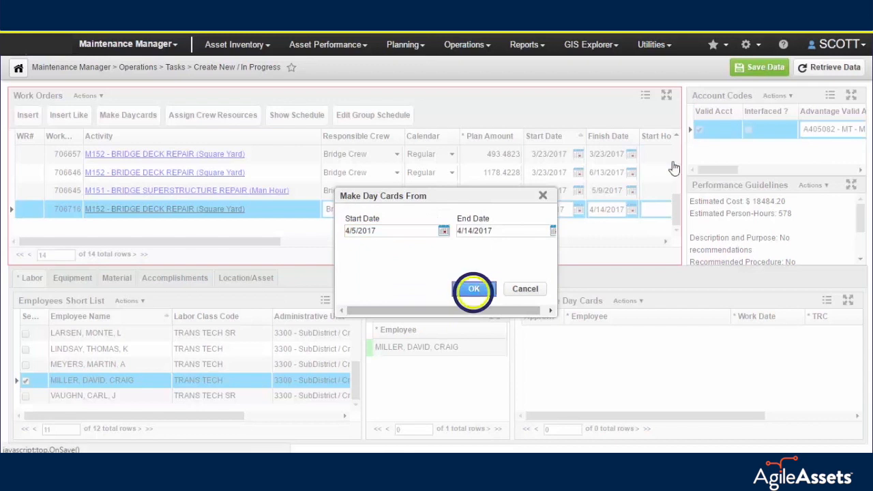
{"action": "left_click", "coordinate": [754, 68]}
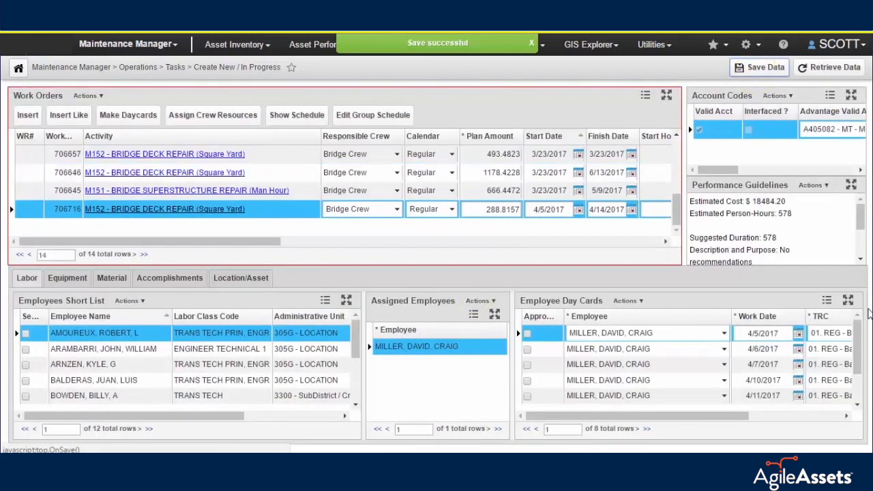
{"action": "left_click_drag", "start_coordinate": [858, 335], "coordinate": [864, 370]}
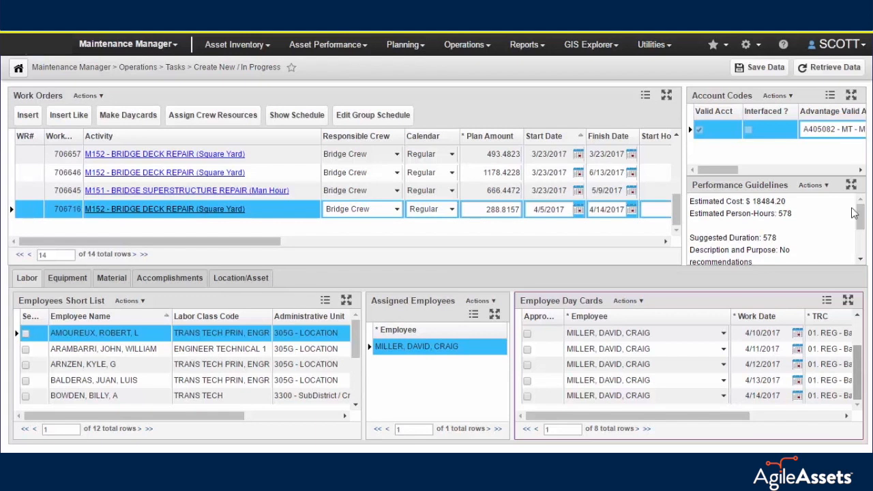
- Switch to Bridge Inspector and open the active bridge inventory
{"action": "left_click", "coordinate": [177, 46]}
{"action": "left_click", "coordinate": [149, 99]}
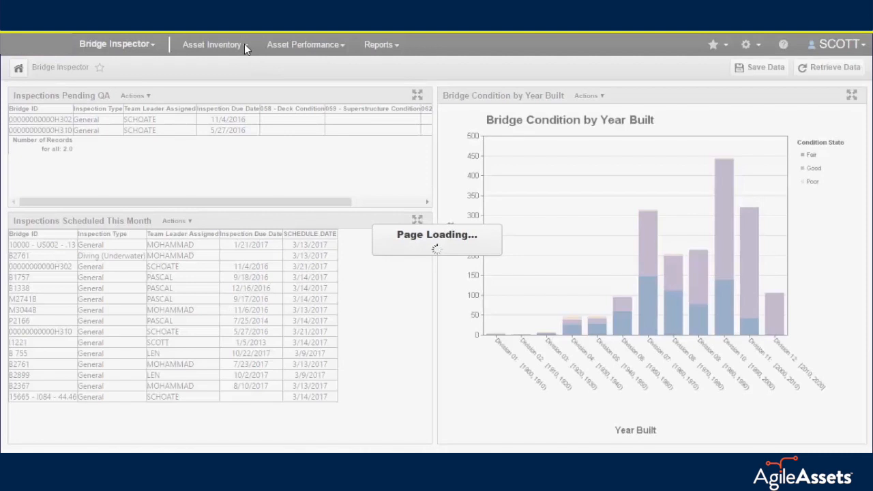
{"action": "left_click", "coordinate": [247, 46]}
{"action": "mouse_move", "coordinate": [201, 67]}
{"action": "left_click", "coordinate": [265, 75]}
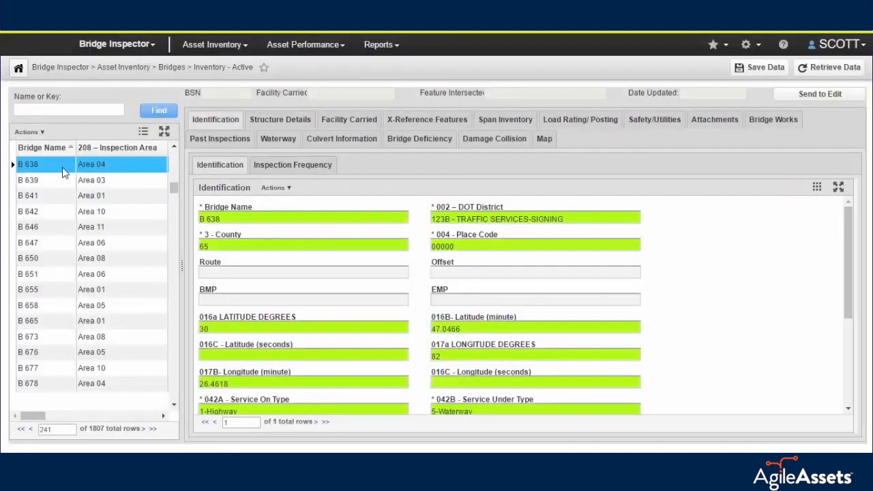
- Select bridge B 638 and examine its maintenance work history under Bridge Works, including the day card columns
{"action": "left_click", "coordinate": [62, 168]}
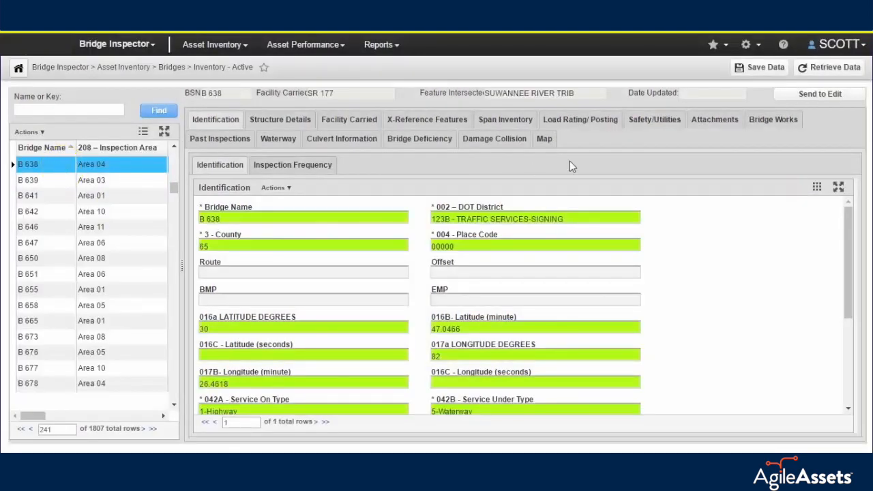
{"action": "left_click", "coordinate": [765, 130]}
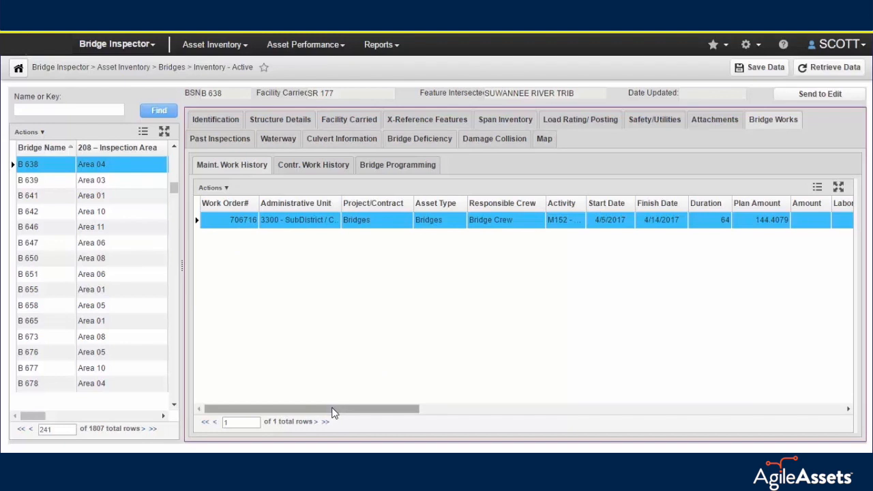
{"action": "left_click_drag", "start_coordinate": [332, 409], "coordinate": [696, 411]}
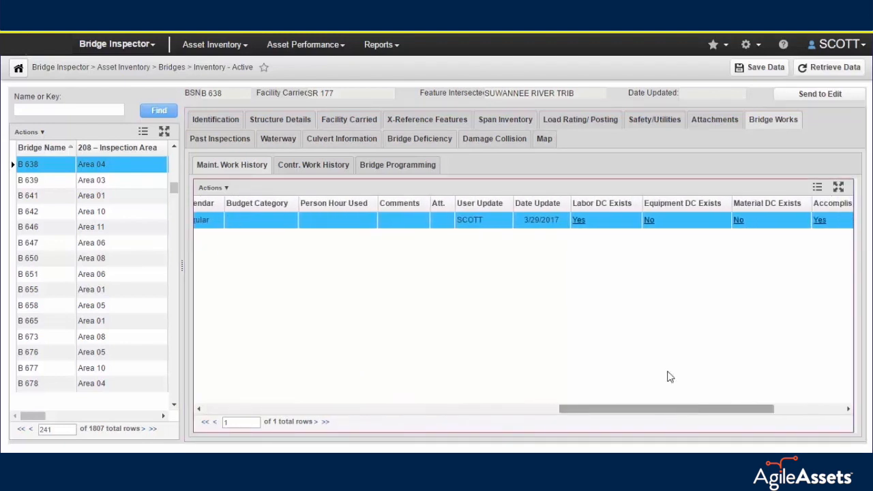
- View the labor day cards of the B 638 work order, widening the employee name and work date columns
{"action": "left_click", "coordinate": [581, 222]}
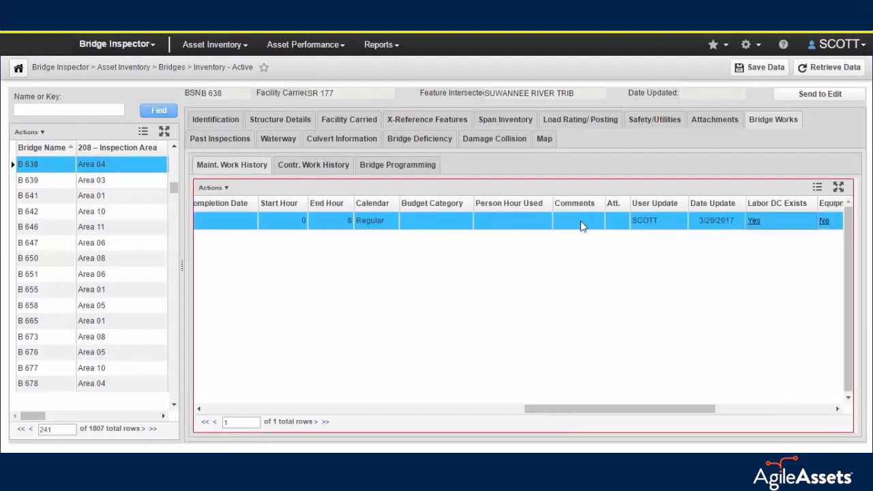
{"action": "left_click", "coordinate": [753, 222]}
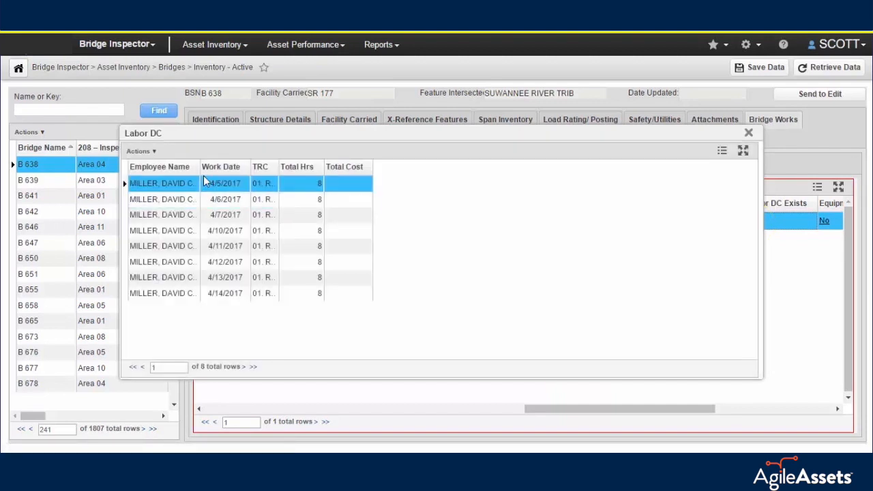
{"action": "left_click_drag", "start_coordinate": [201, 166], "coordinate": [392, 169]}
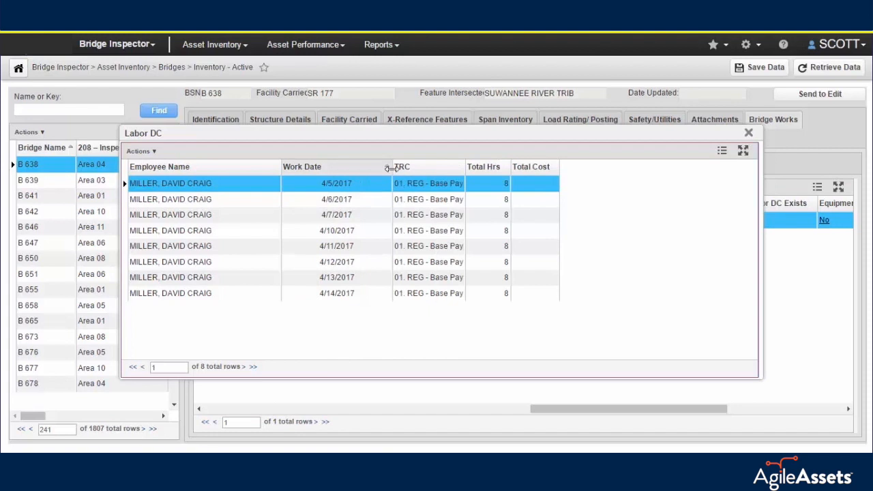